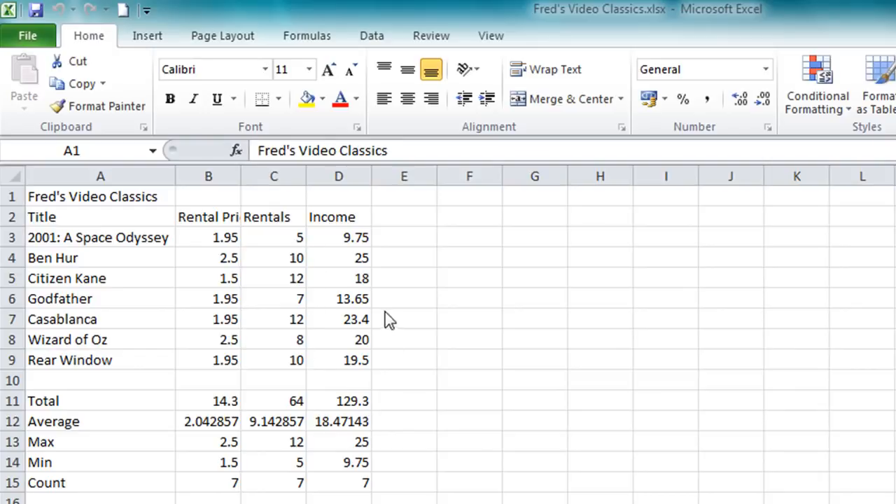
Inspect the formulas behind the Income cells for the first film and the Total, Average and Max rows.
click(349, 241)
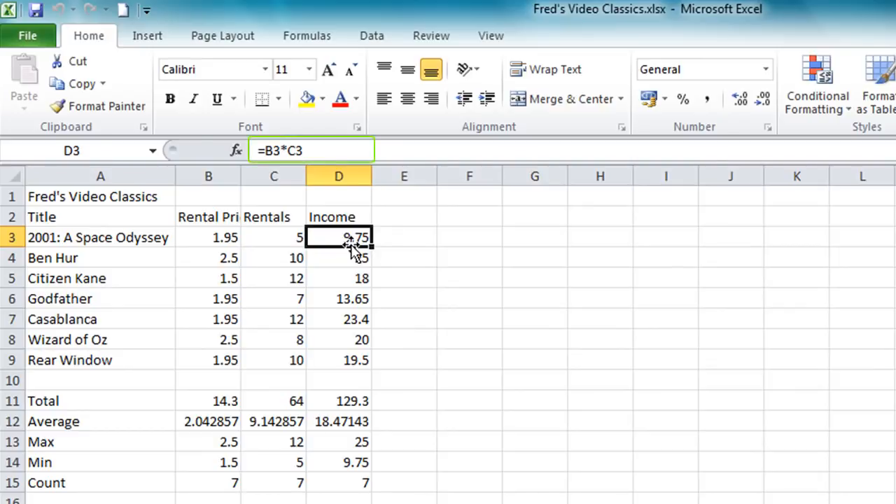
click(348, 400)
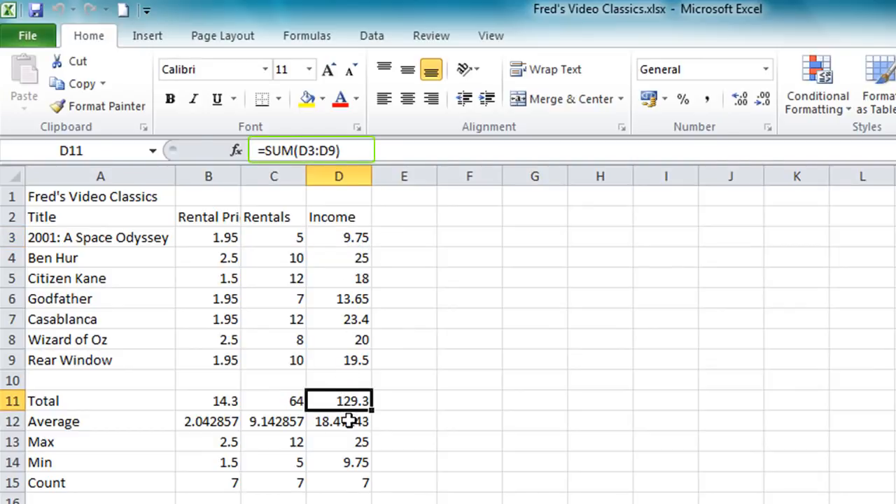
click(348, 421)
click(350, 444)
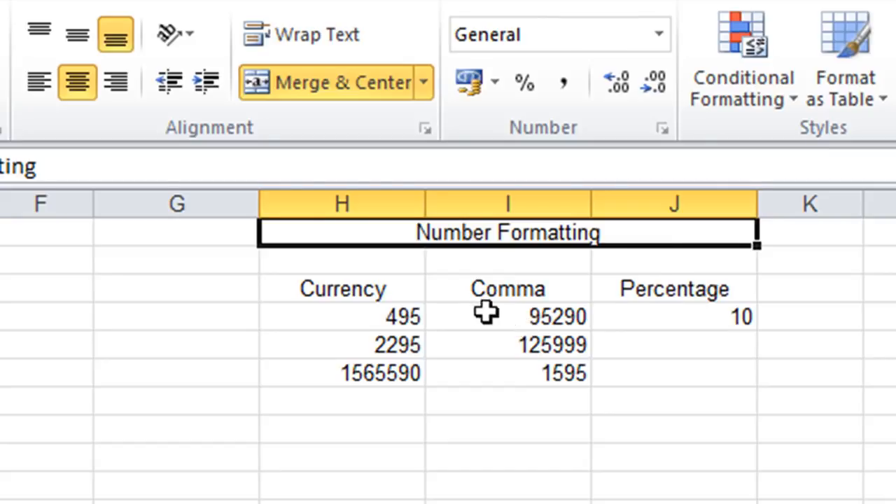
Apply the Accounting number format to the 495 value under Currency.
click(376, 322)
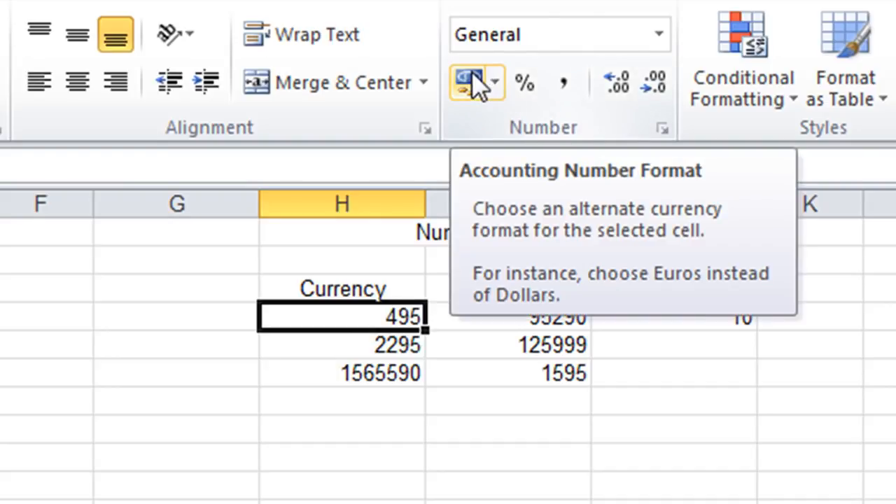
click(469, 81)
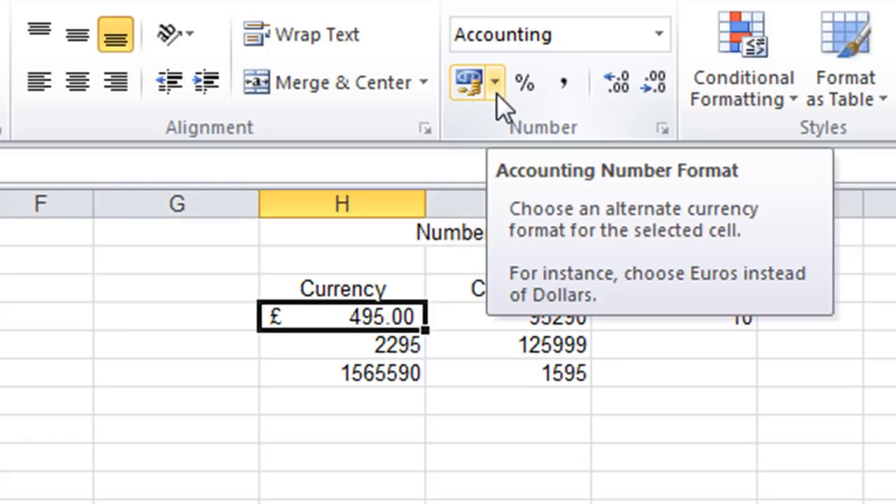
Browse the available accounting currency symbols in the Format Cells dialog and cancel it.
click(496, 93)
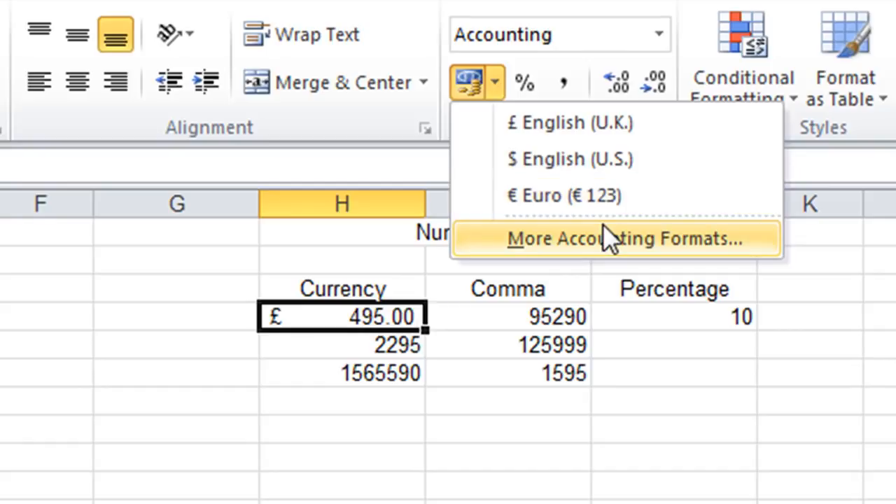
click(714, 240)
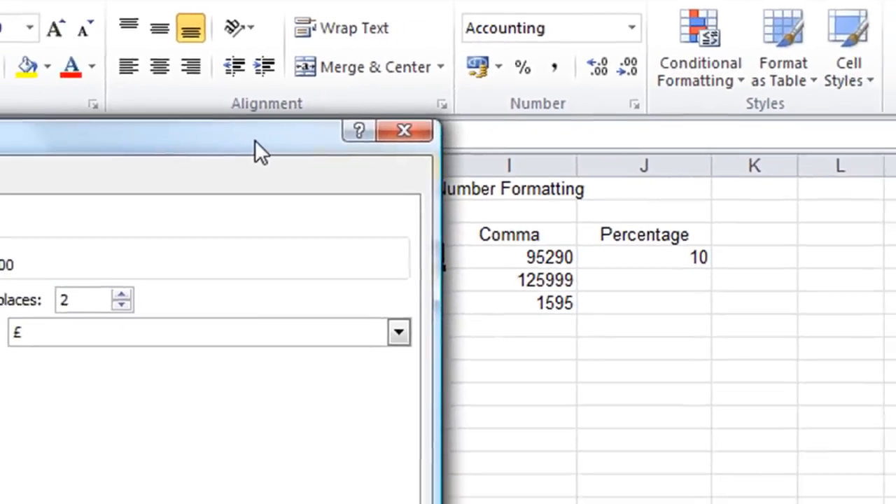
drag(254, 140, 688, 136)
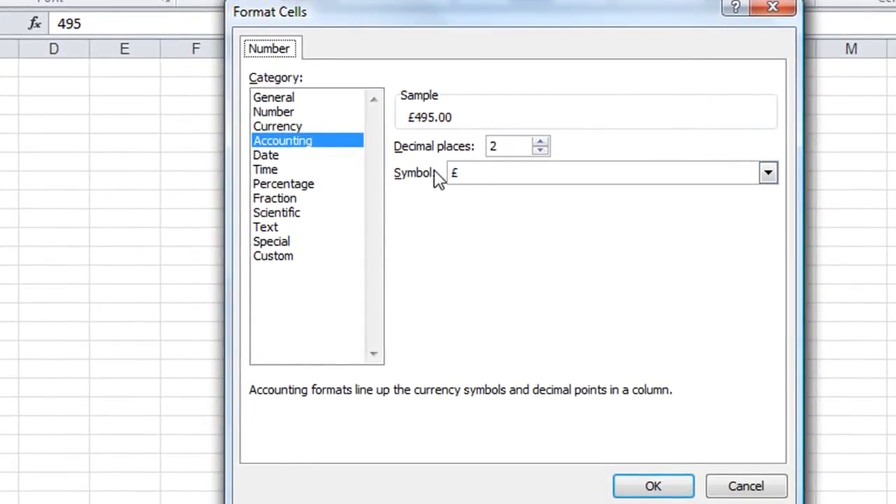
click(774, 176)
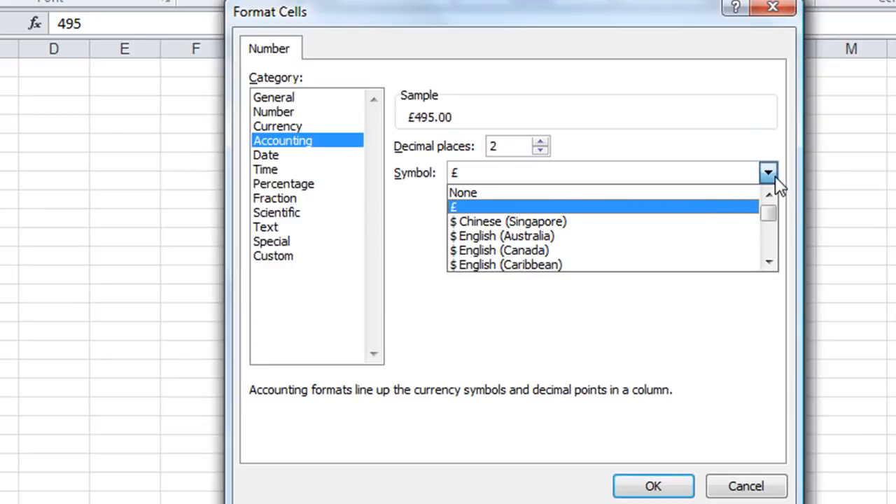
click(768, 261)
click(768, 261)
click(768, 261)
drag(768, 261, 768, 261)
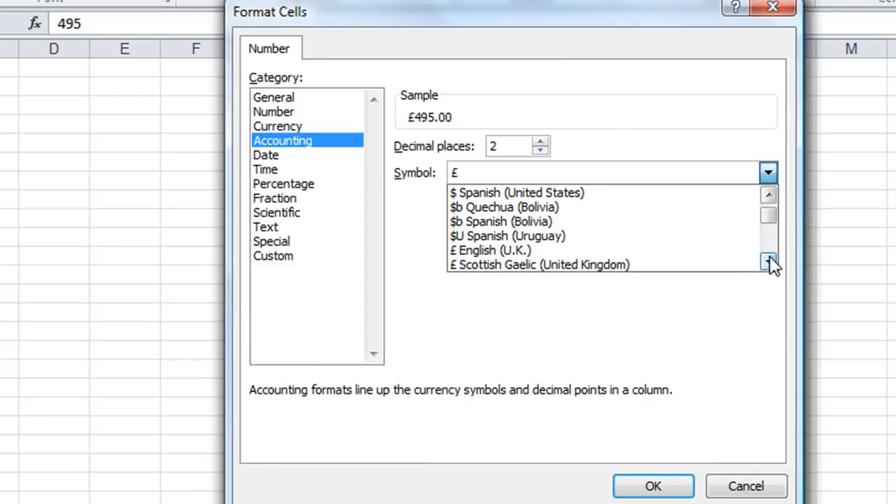
click(743, 490)
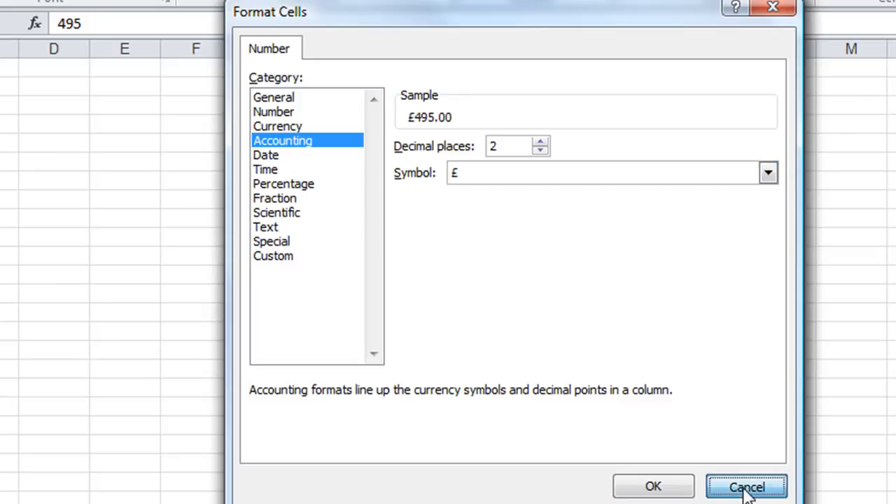
click(744, 490)
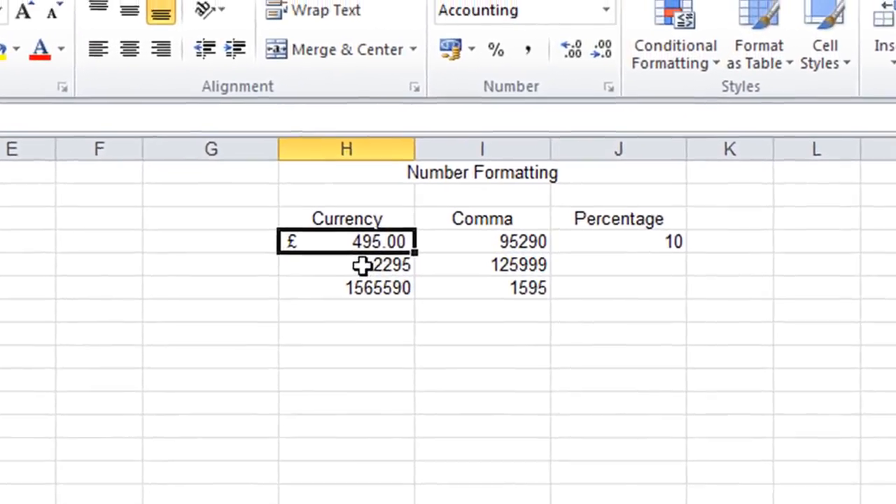
Format the 2295 value under Currency with the Currency number format.
click(407, 149)
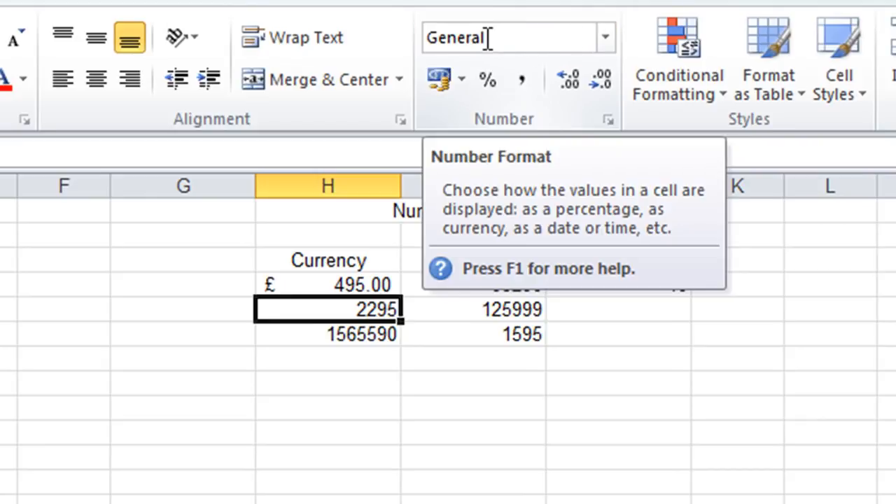
click(605, 39)
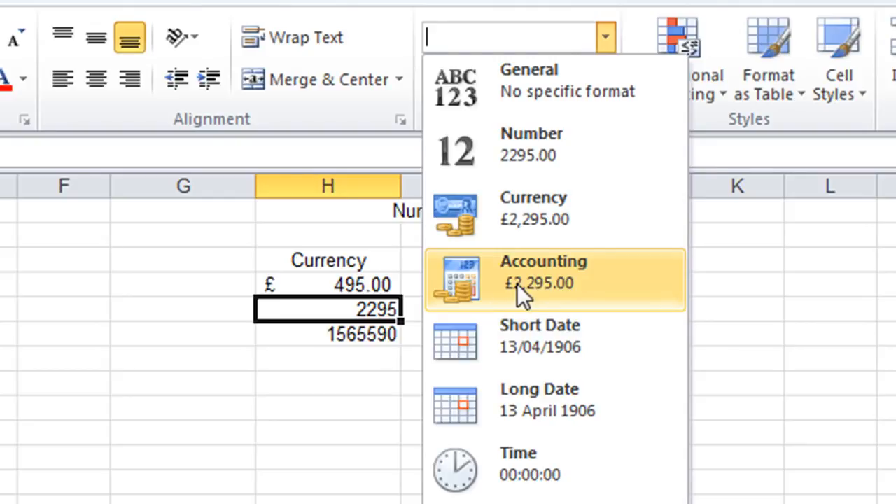
click(543, 214)
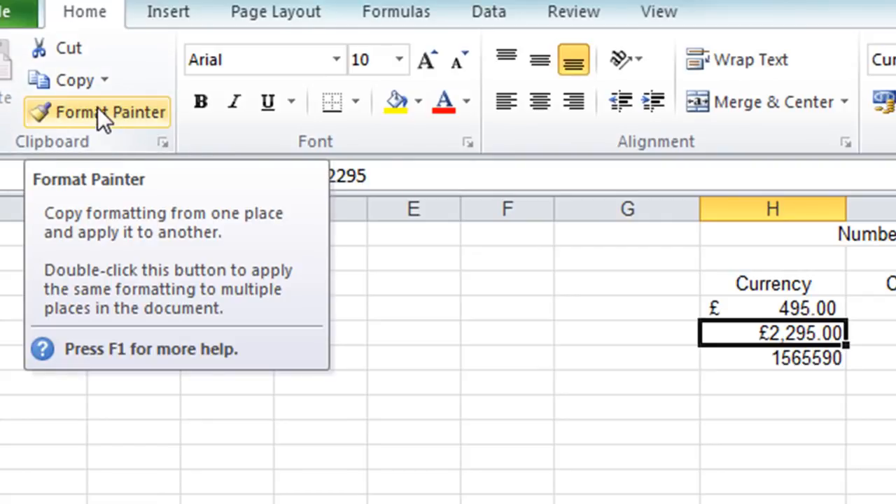
Copy the currency format onto the 1565590 cell with Format Painter and remove its two decimal places.
click(98, 110)
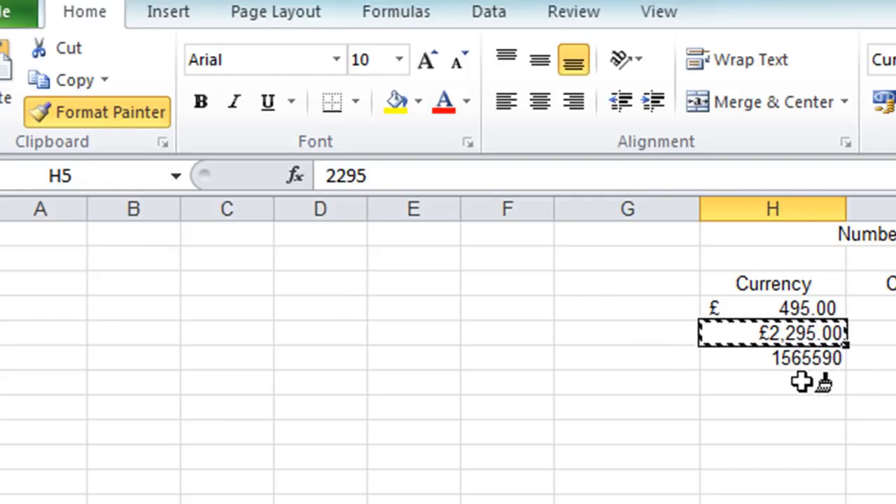
click(762, 357)
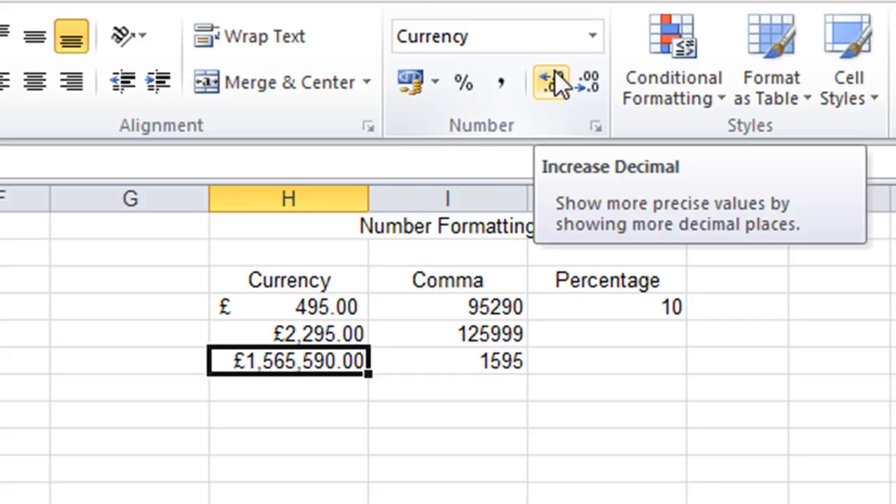
click(591, 82)
click(591, 82)
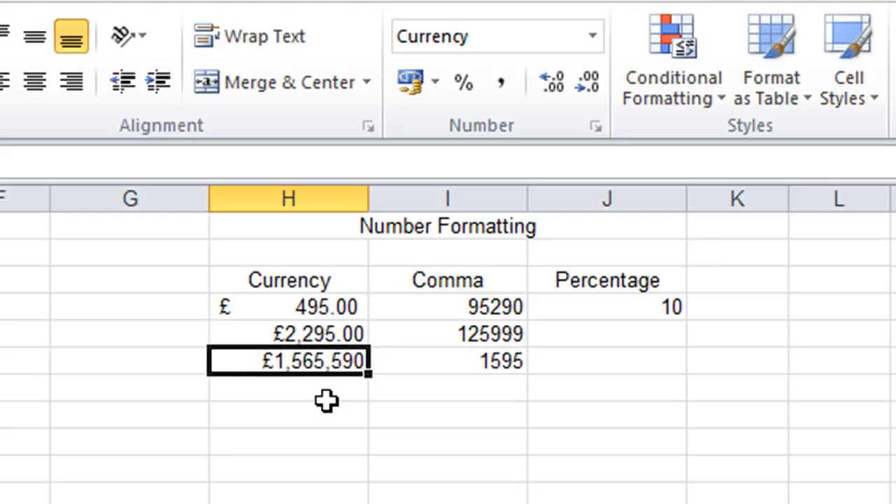
Apply Comma Style to the 95290 value under Comma.
click(447, 307)
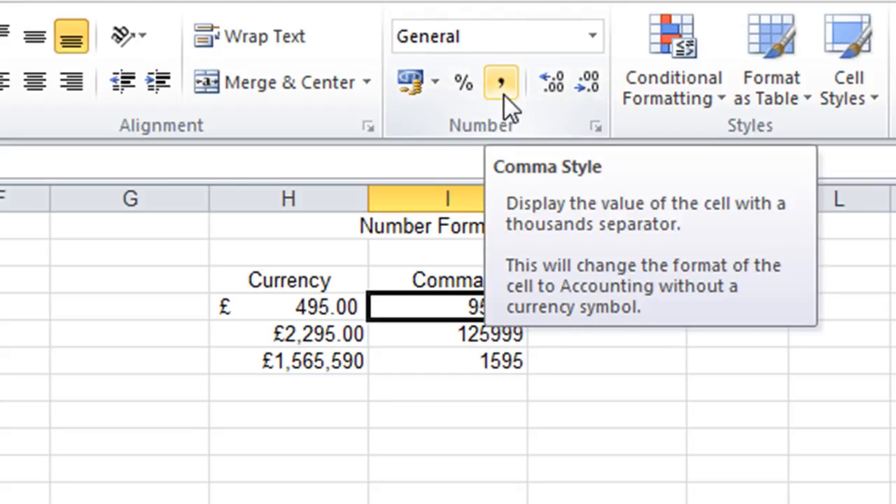
click(501, 83)
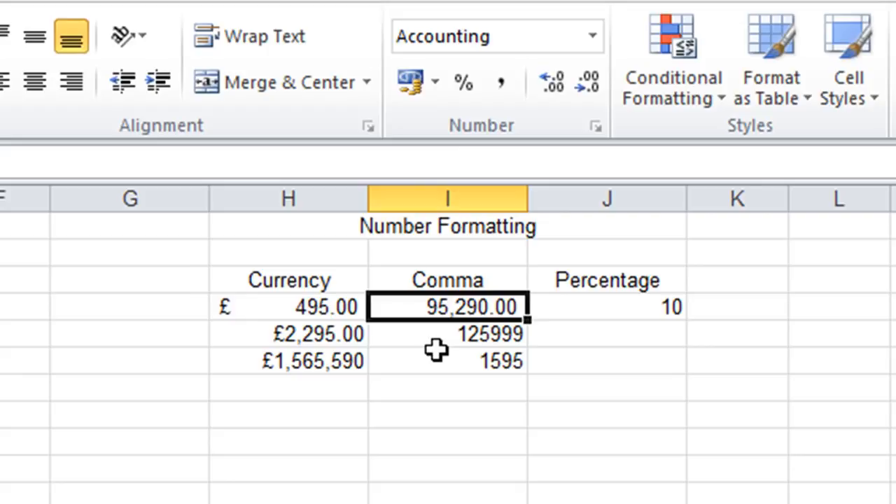
Format the 125999 cell as Number with a 1000 separator and 0 decimal places, then paint that format onto the 1595 cell.
click(476, 336)
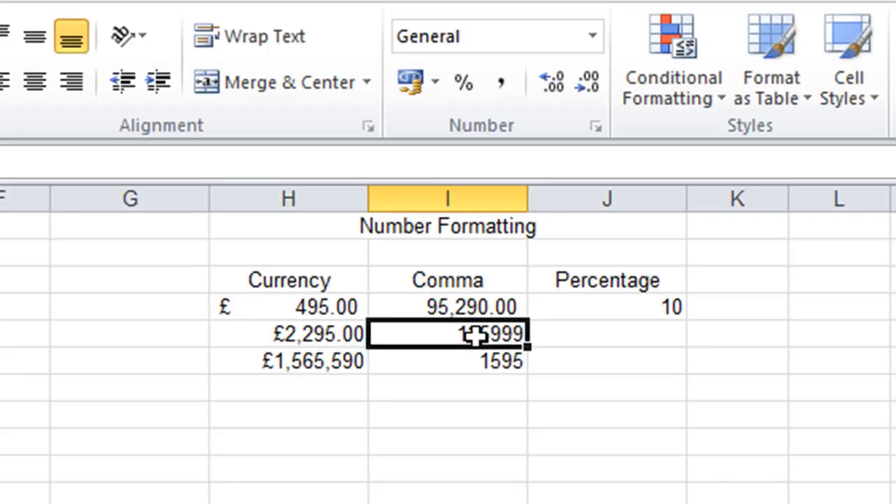
click(592, 38)
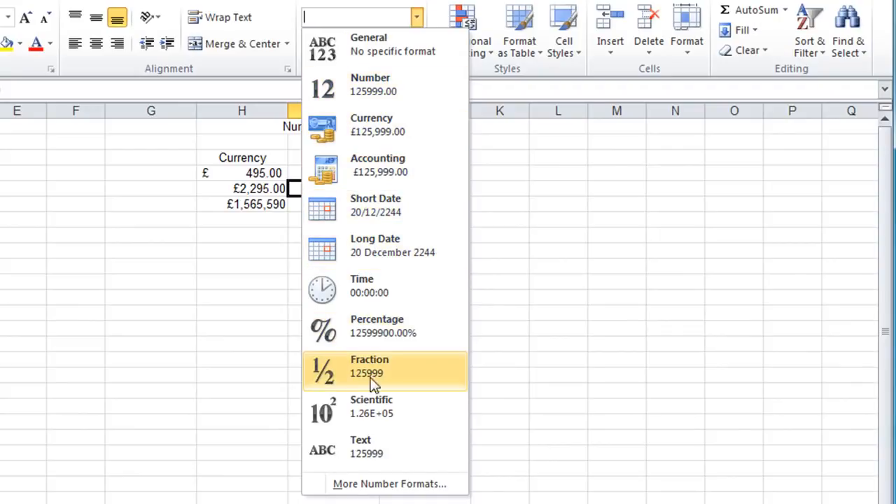
click(376, 490)
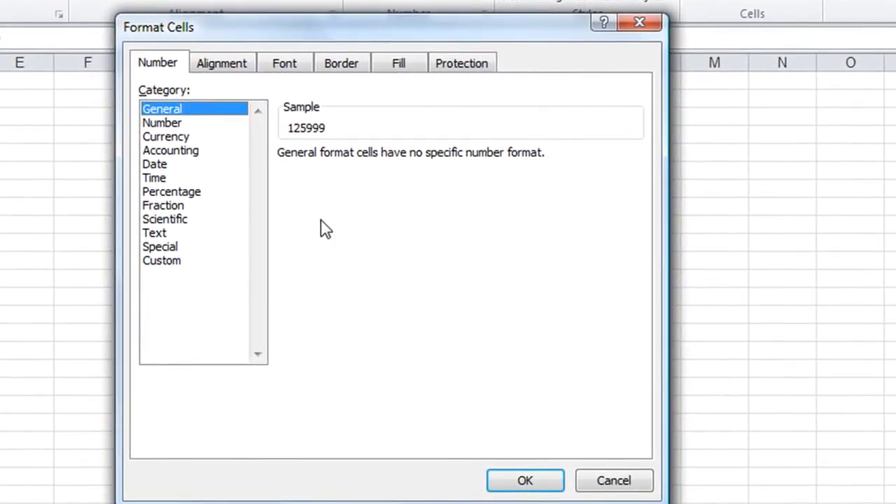
click(174, 126)
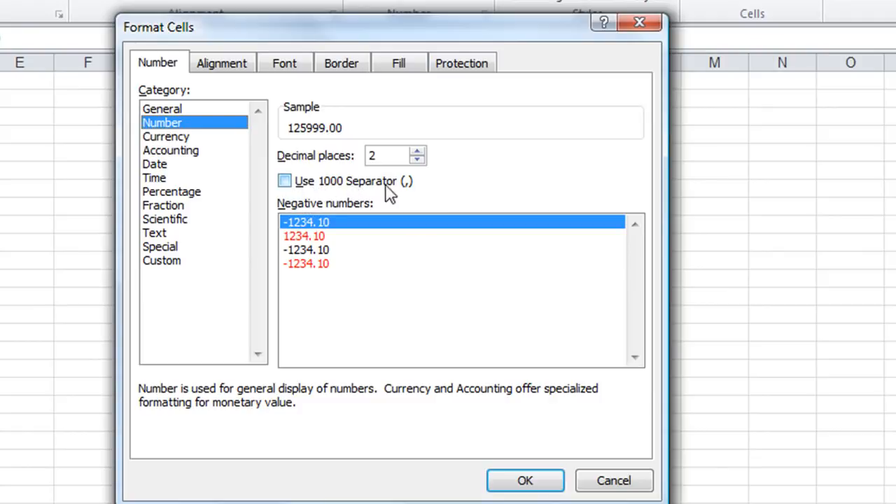
click(285, 182)
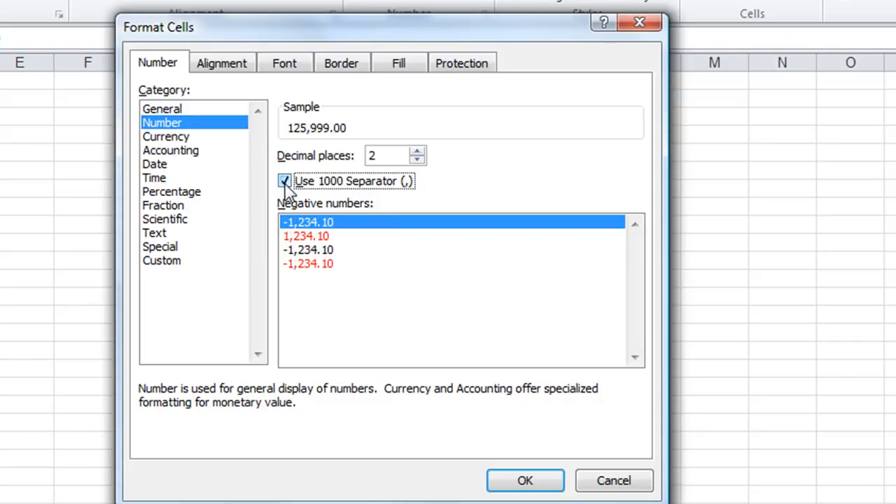
click(417, 160)
click(416, 159)
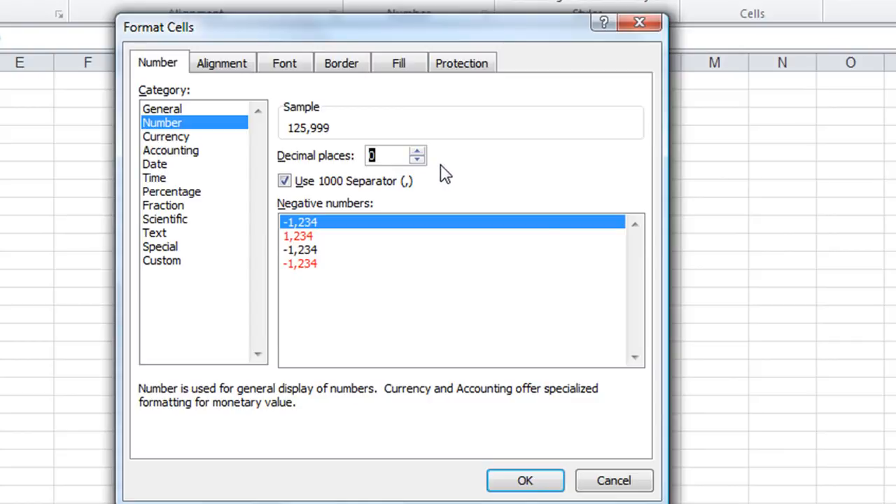
click(536, 478)
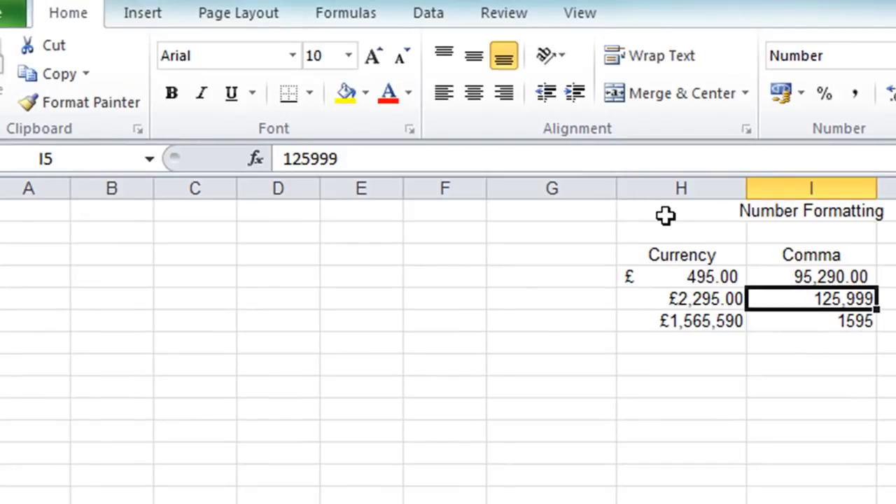
click(106, 98)
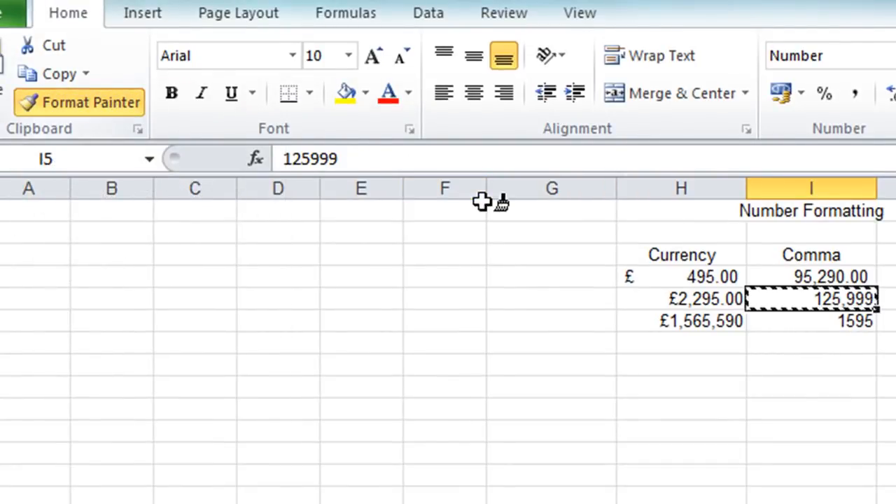
click(833, 321)
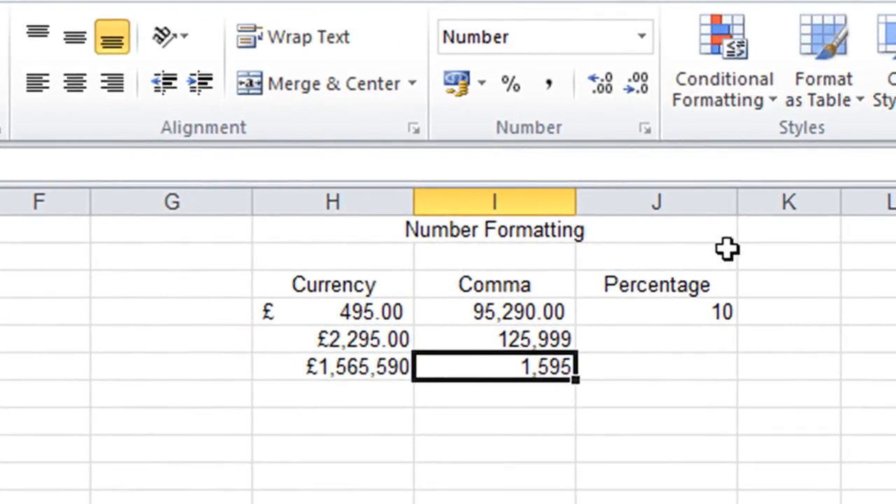
Apply Percent Style to the value 10 under Percentage.
click(662, 315)
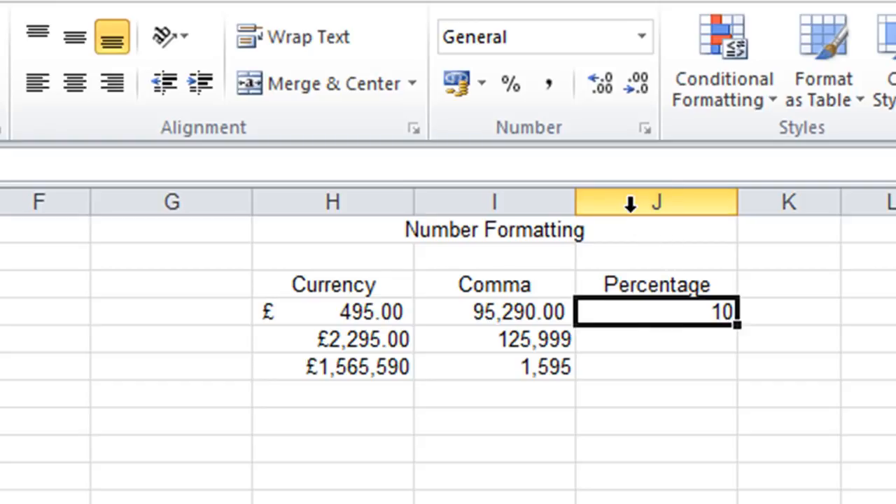
click(507, 90)
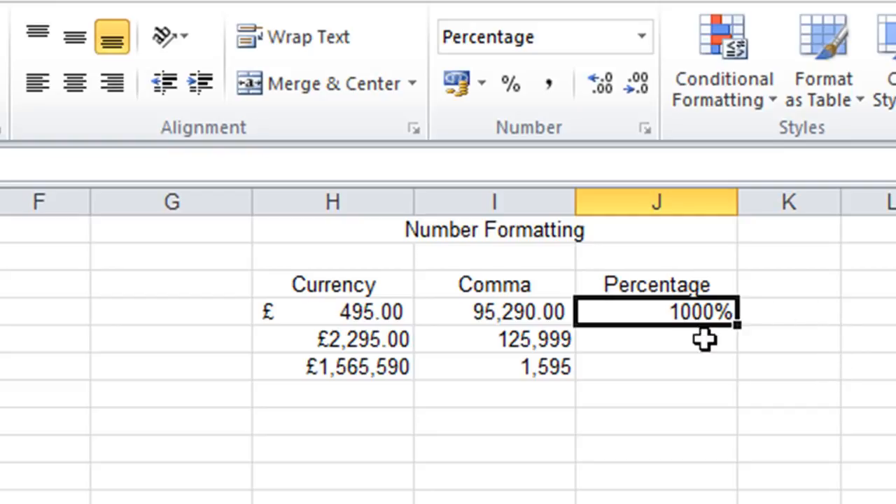
Enter 1 in the cell below the first Percentage value and reselect it.
click(671, 345)
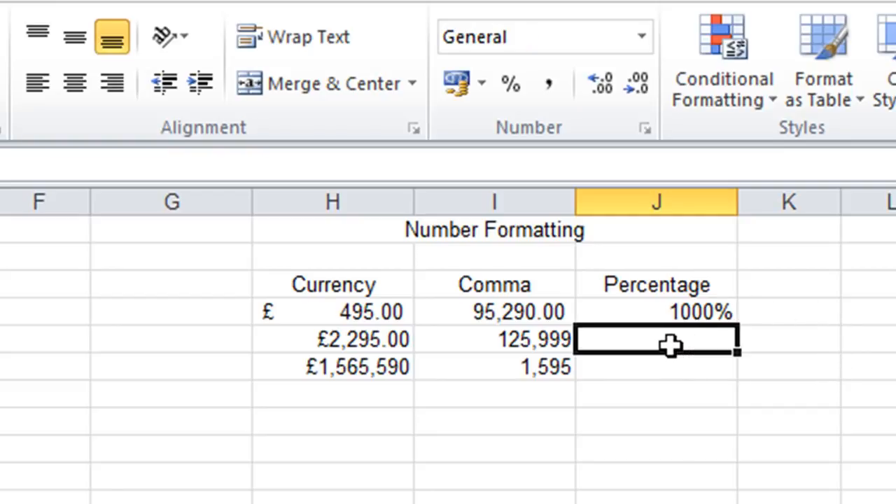
text(1)
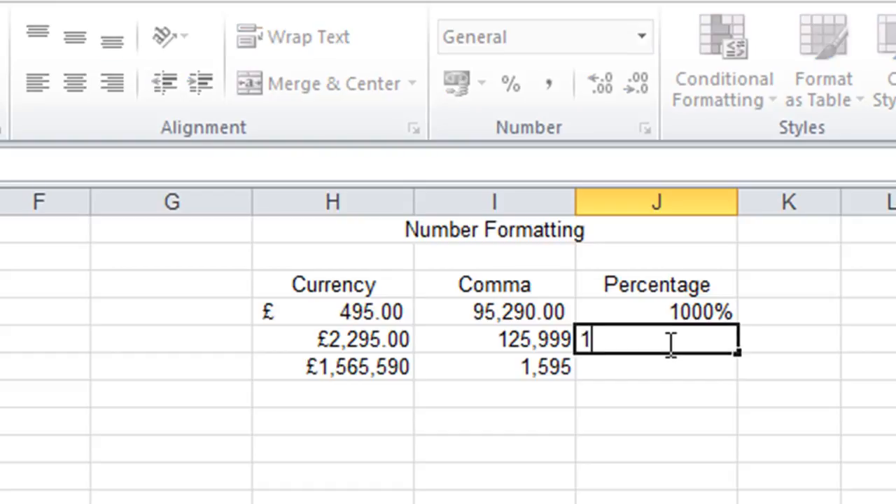
key(Return)
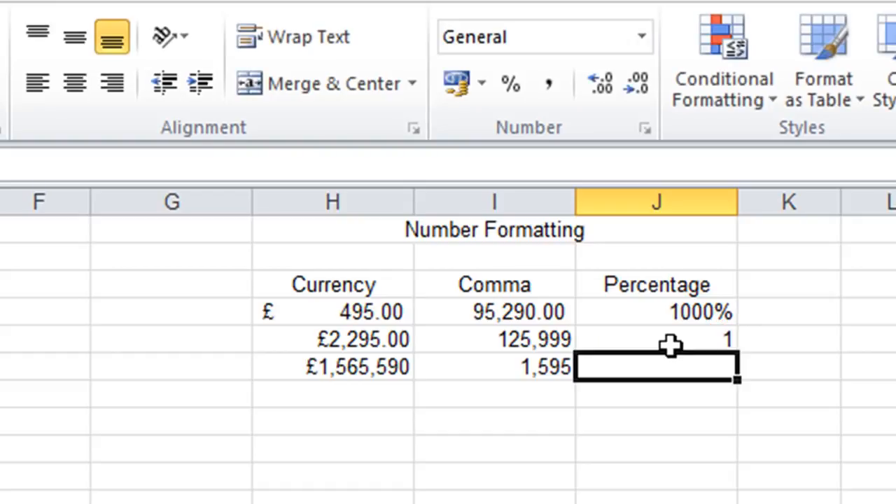
click(670, 343)
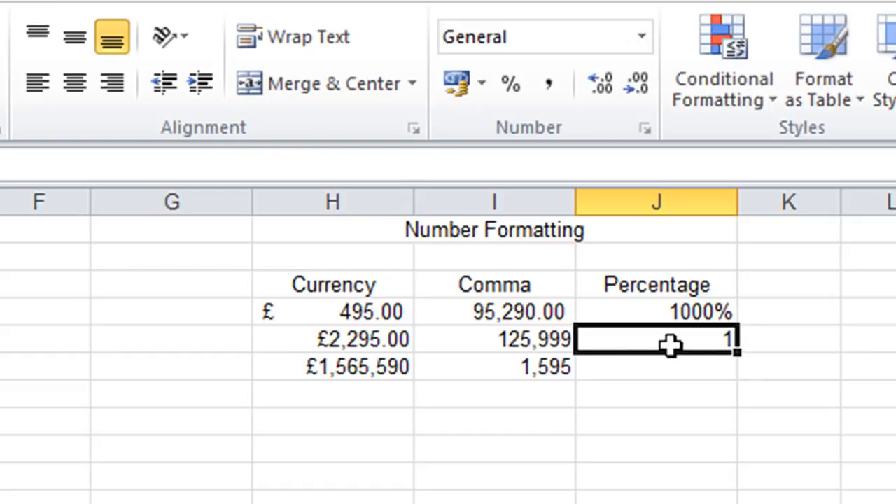
Apply Percent Style to the 1 value, then enter .1 in the cell below and format it as a percentage too.
click(507, 88)
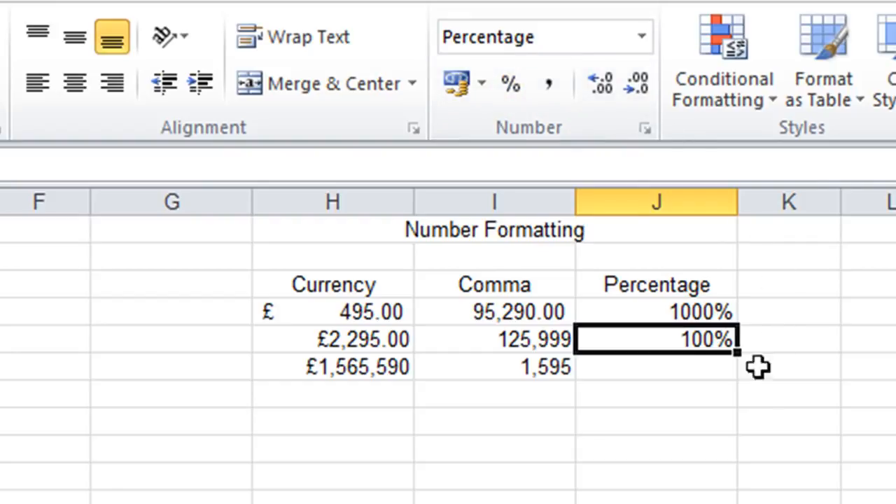
click(692, 374)
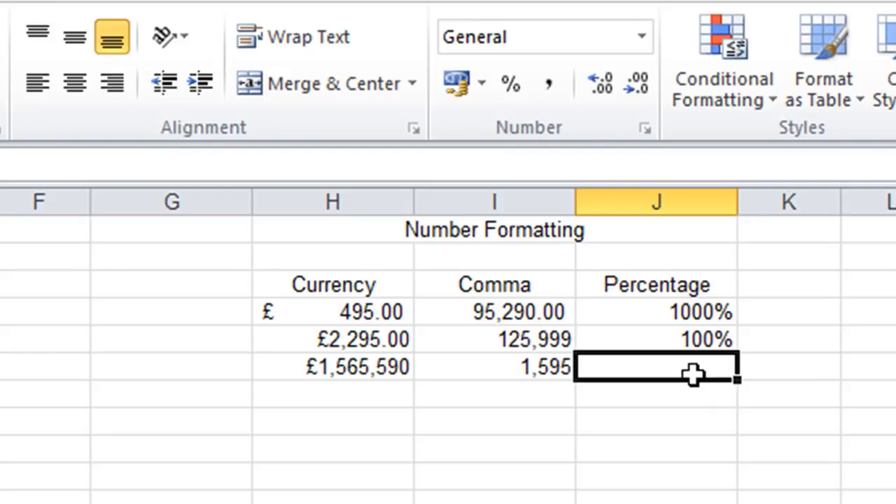
double_click(693, 374)
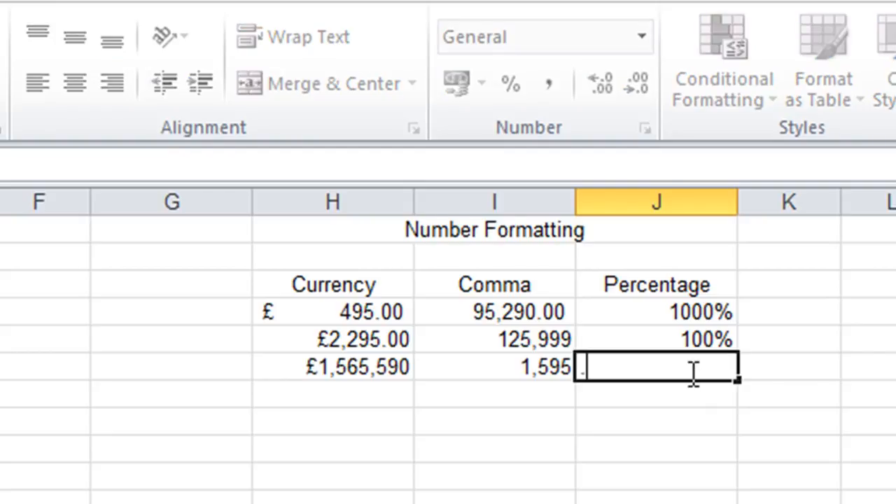
text(.1)
key(ctrl+Return)
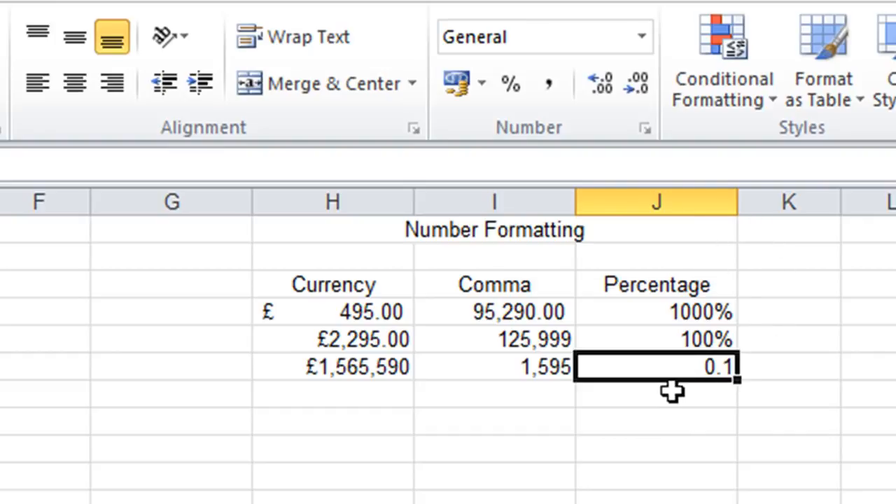
click(510, 86)
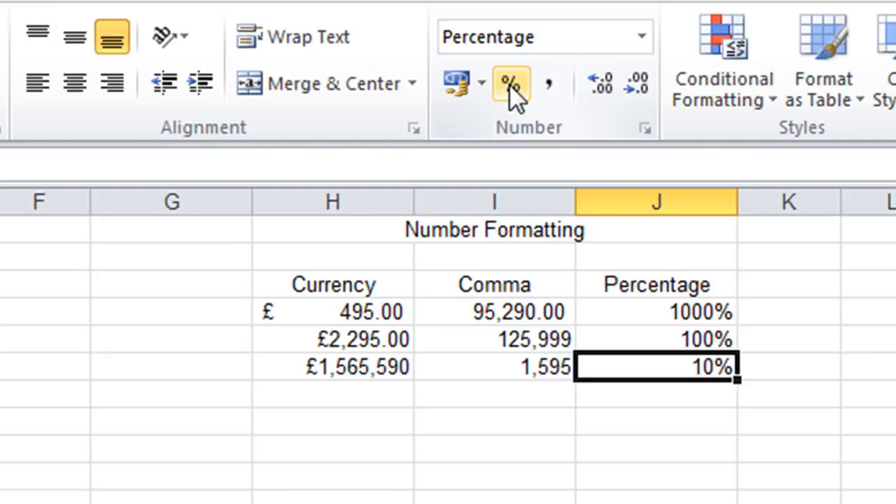
Re-enter the first Percentage value as 10.
click(658, 312)
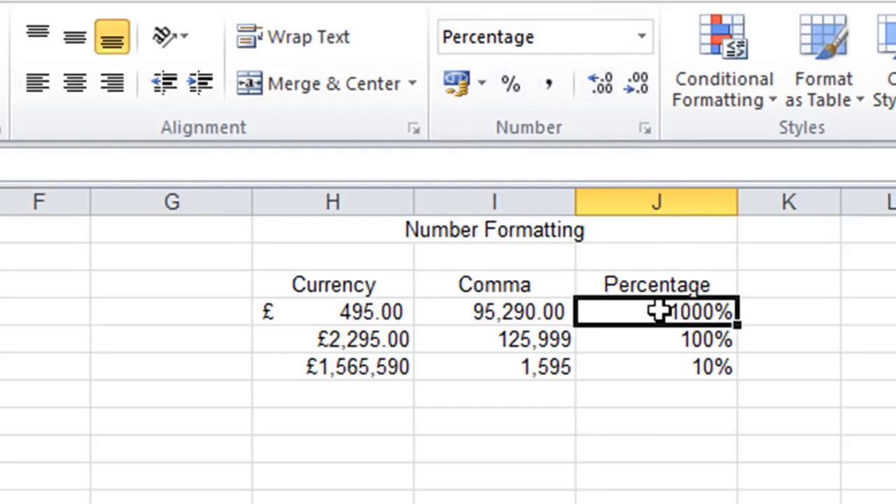
text(10)
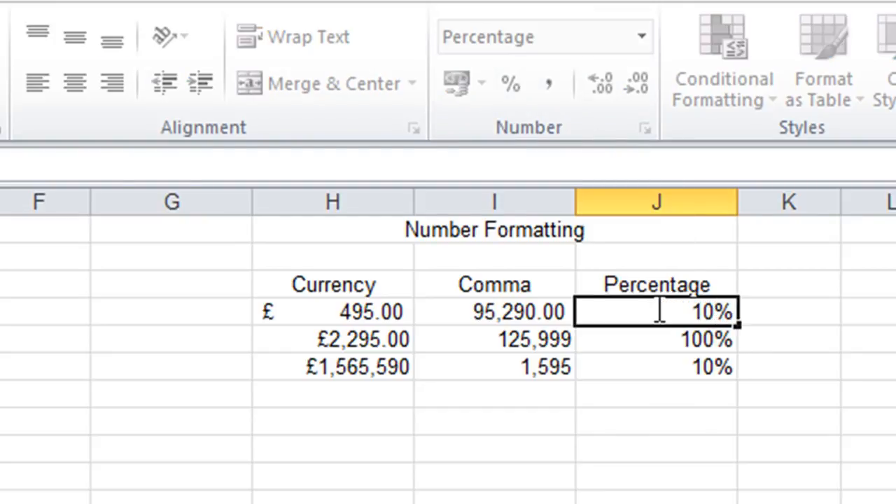
key(Return)
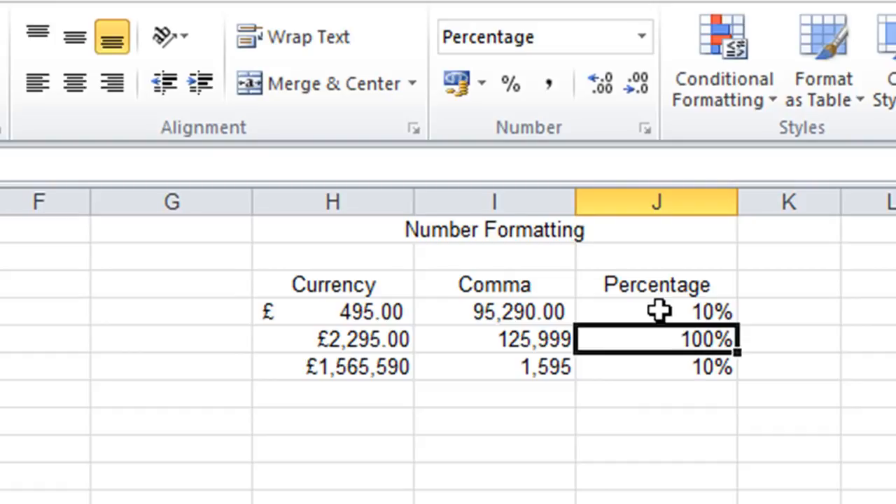
Enter .25 in the next empty cell of the Percentage column.
click(719, 386)
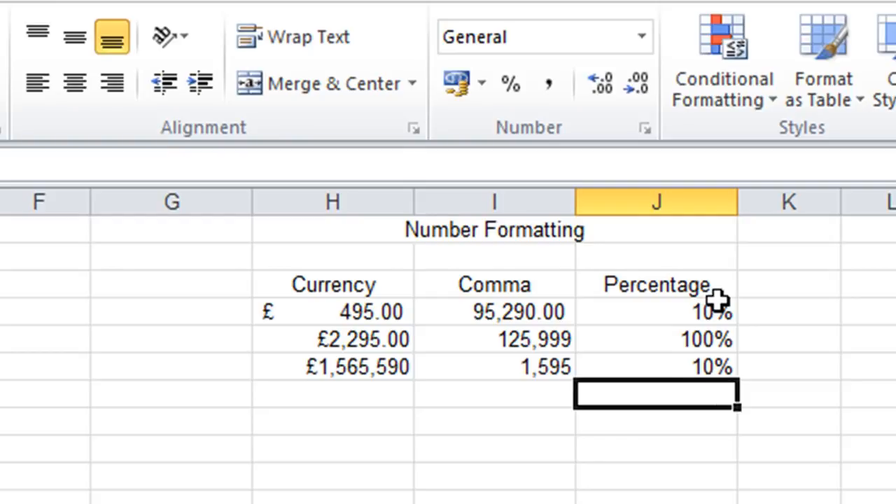
text(25)
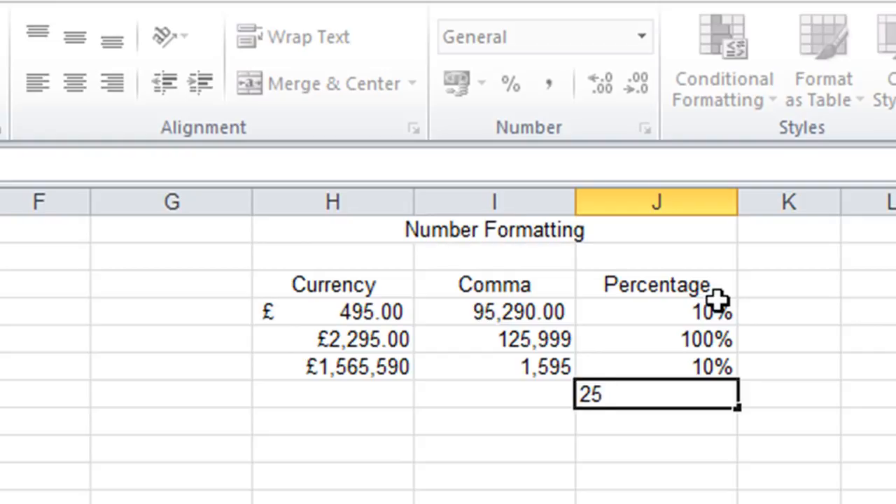
key(BackSpace)
key(BackSpace)
text(.25)
key(Return)
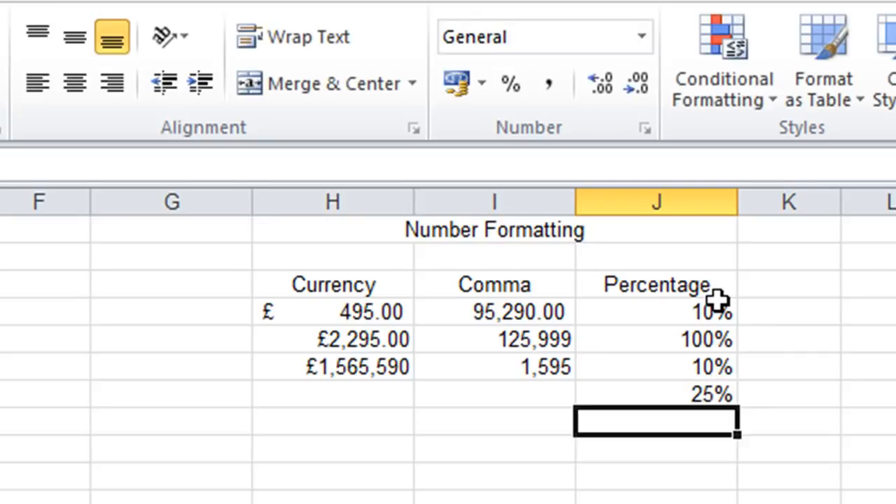
key(Up)
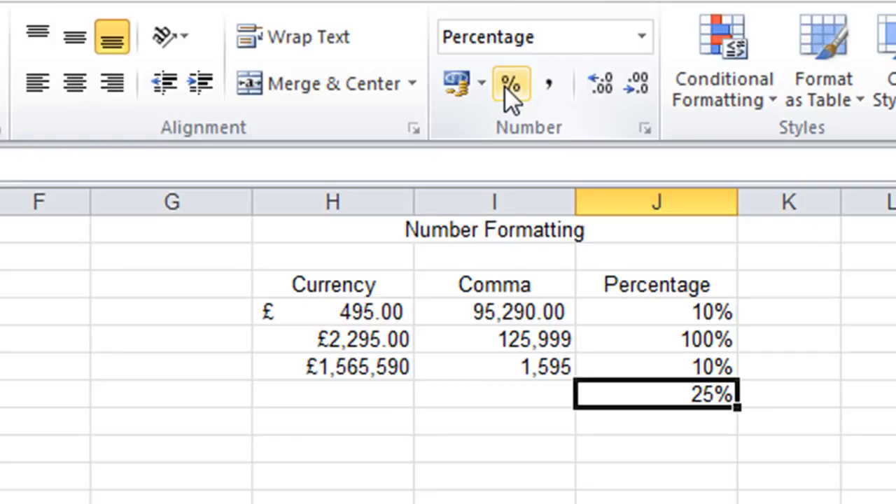
Apply Accounting format to the Rental Price values B3:B9 and paint it onto the Income values D3:D9.
click(480, 405)
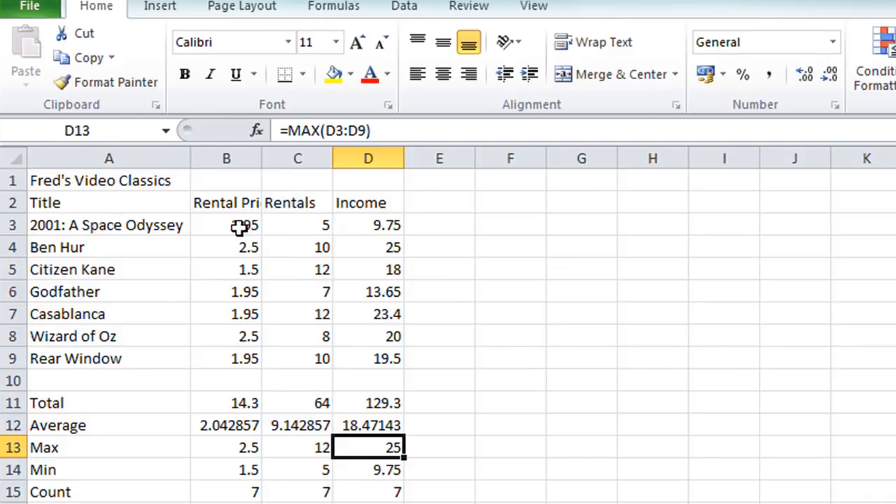
drag(233, 226, 238, 358)
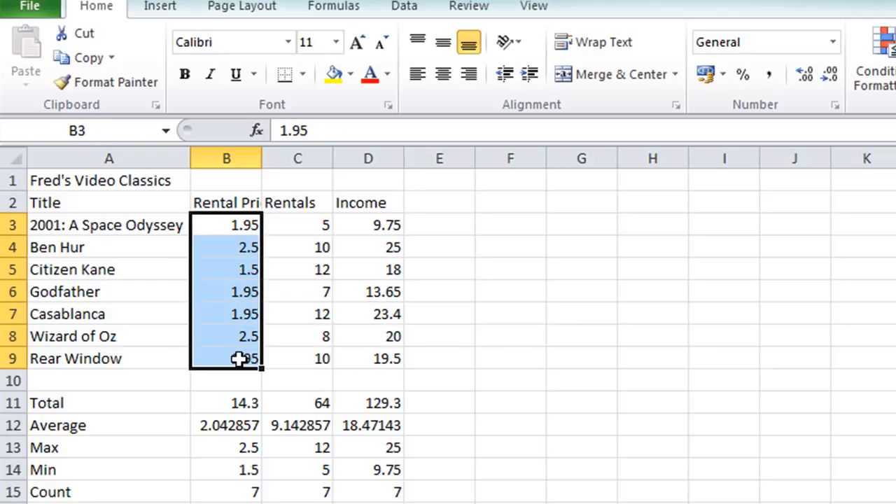
click(705, 75)
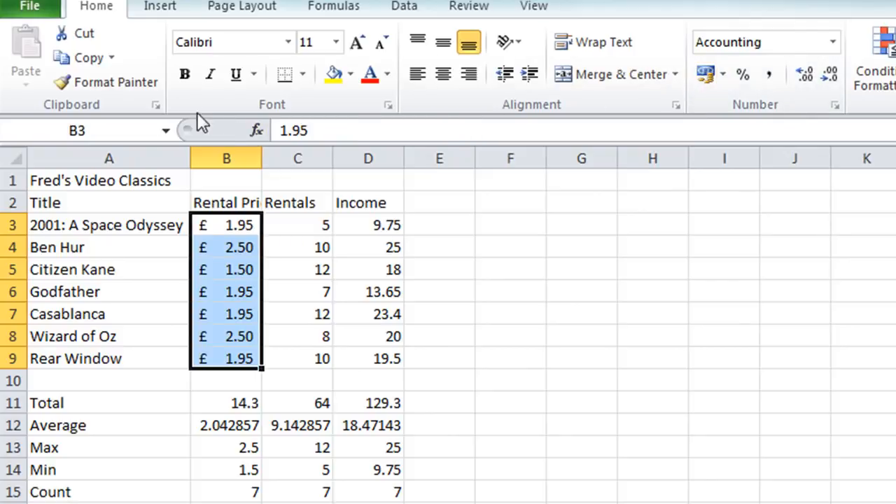
click(106, 82)
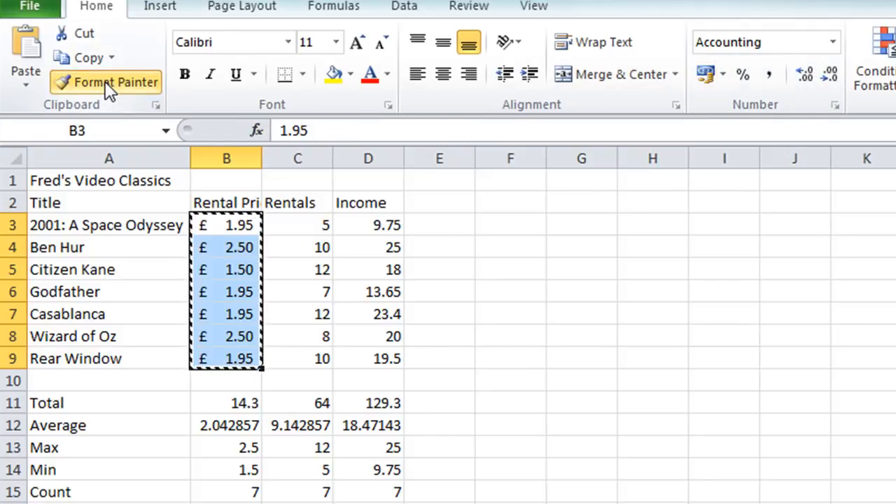
click(365, 225)
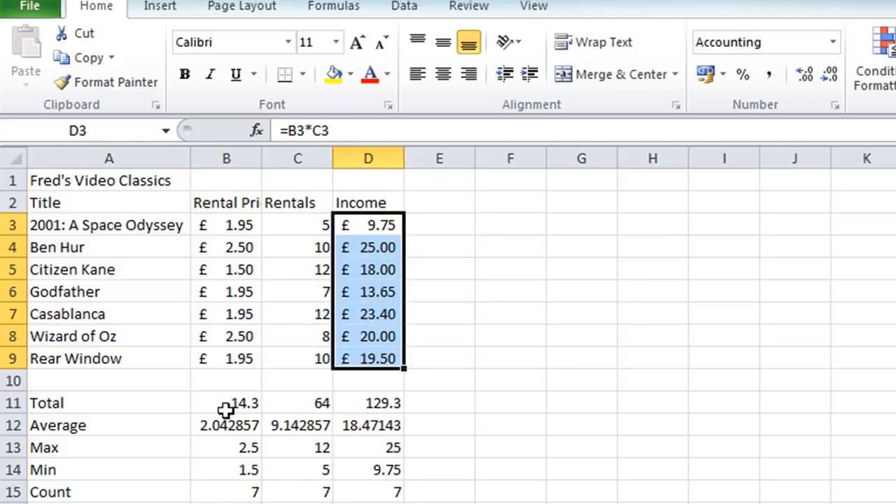
Apply Accounting format to the Total, Average, Max and Min rows of Rental Price and Income.
drag(226, 406, 231, 463)
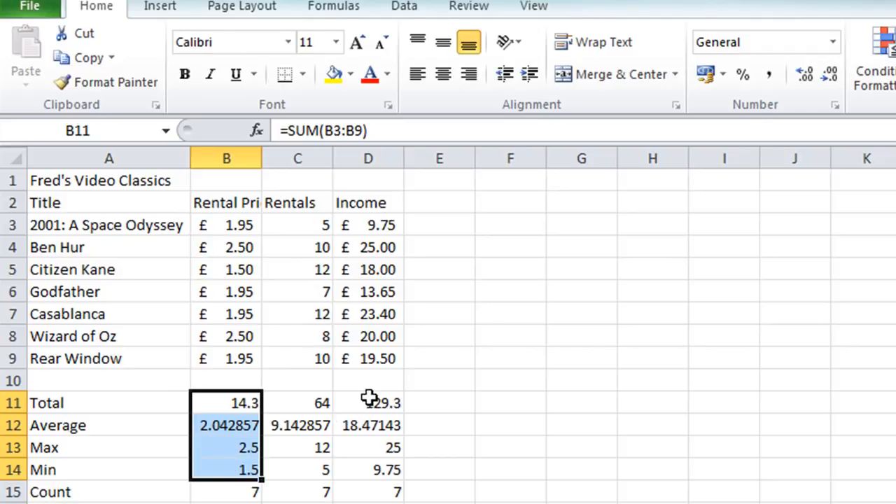
drag(369, 397, 373, 466)
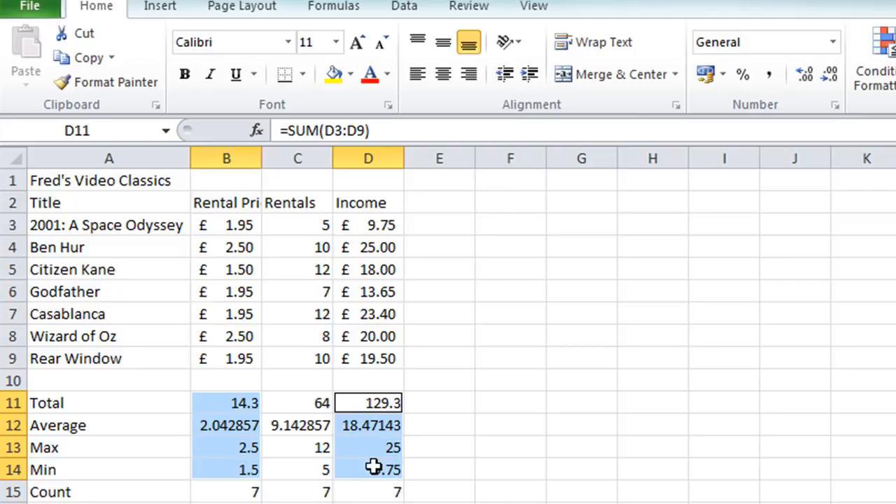
click(707, 75)
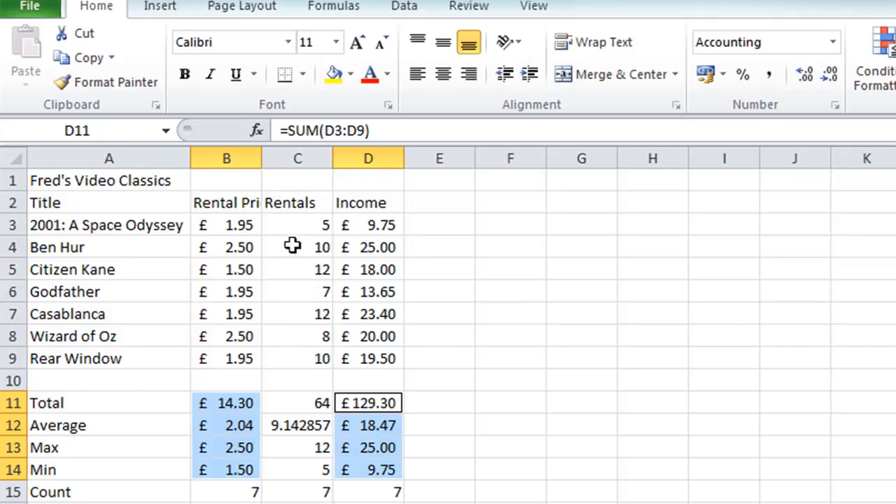
Centre-align the Rentals values in C3:C9 and the summary values in C11:C15.
click(306, 223)
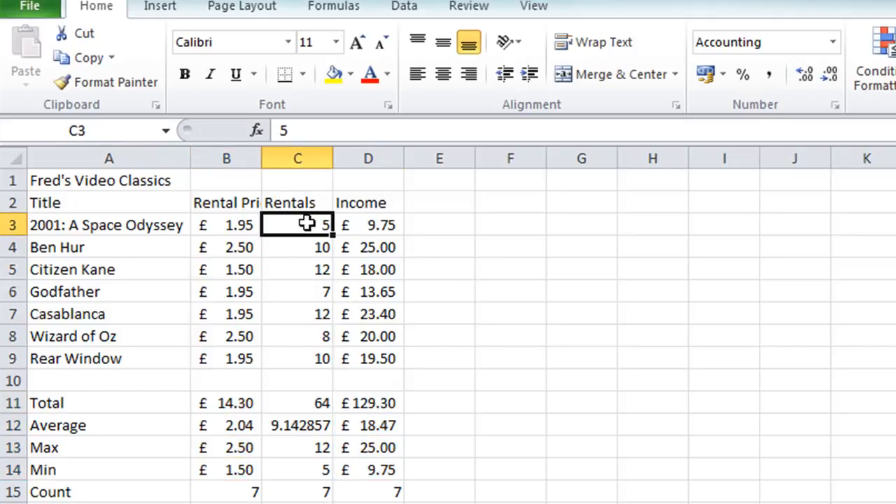
drag(307, 223, 293, 359)
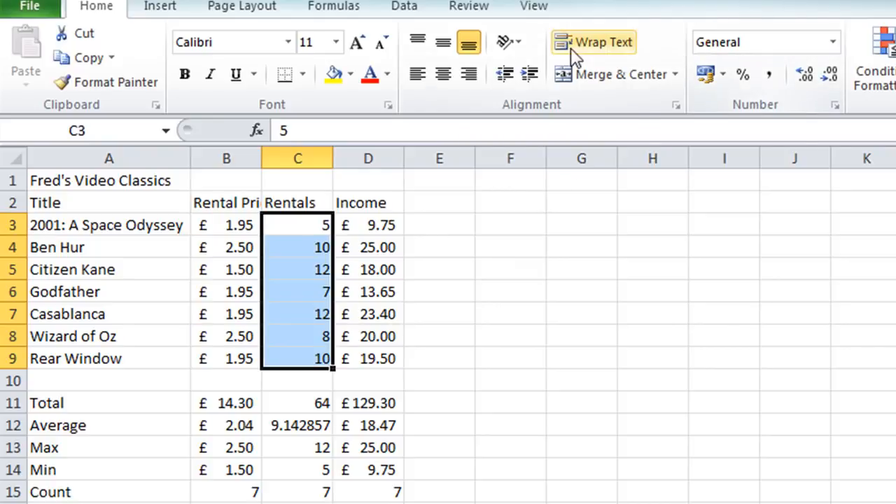
click(443, 74)
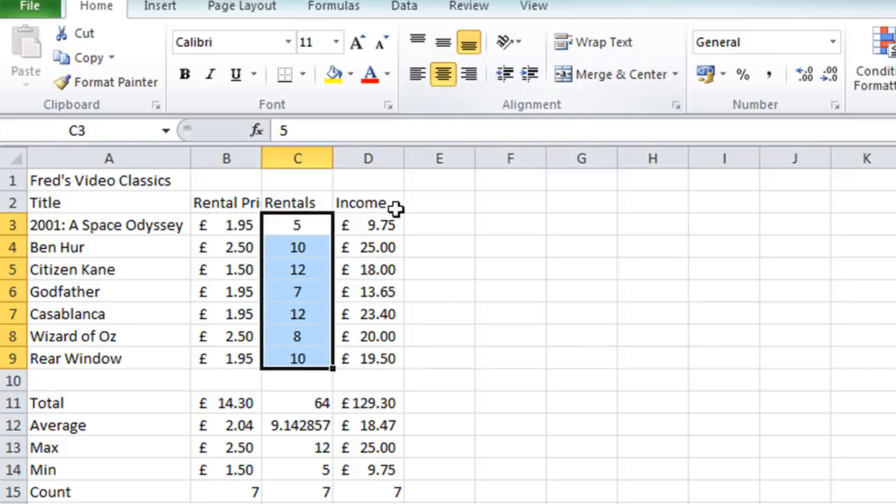
click(301, 403)
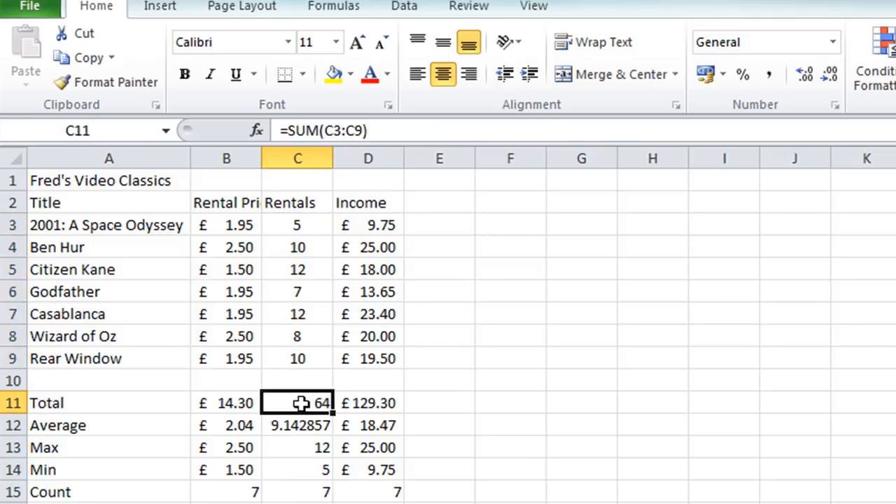
drag(301, 403, 298, 492)
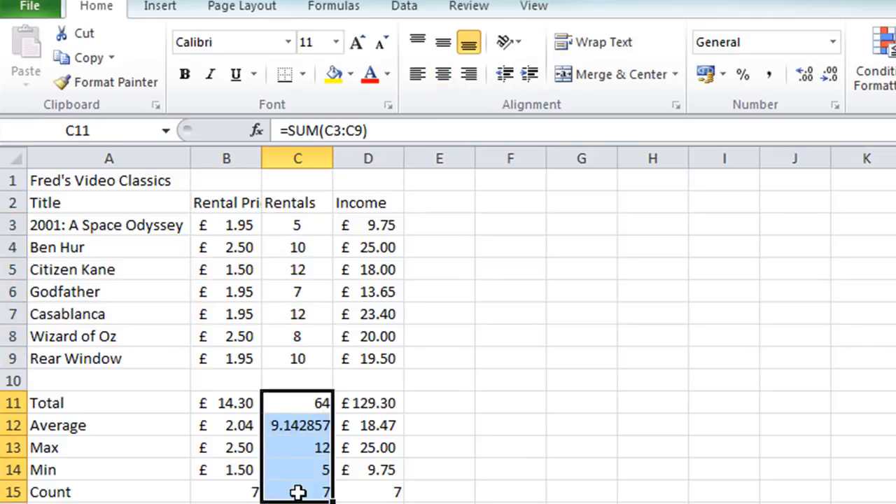
click(446, 75)
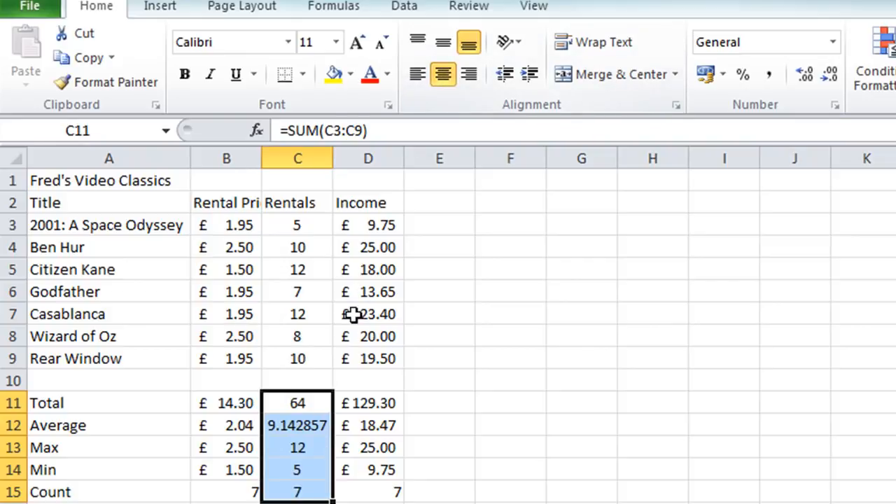
Reduce the Rentals average in C12 to two decimal places.
click(295, 428)
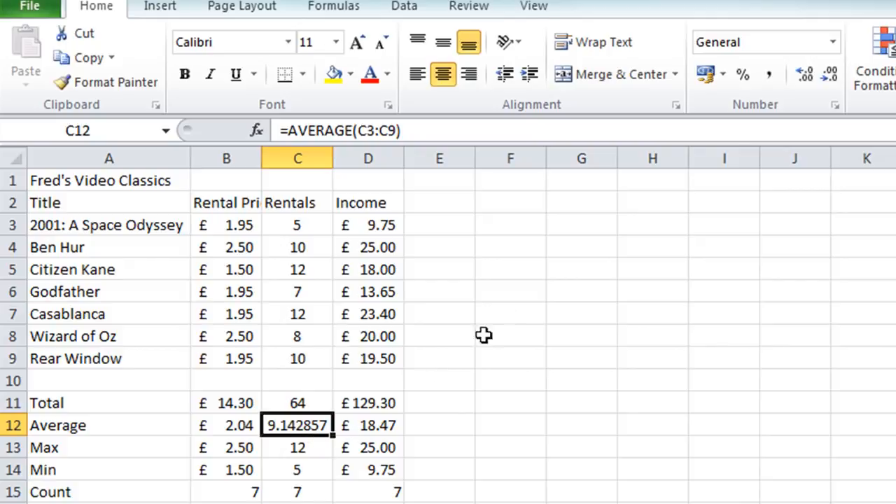
click(830, 74)
click(832, 74)
click(831, 73)
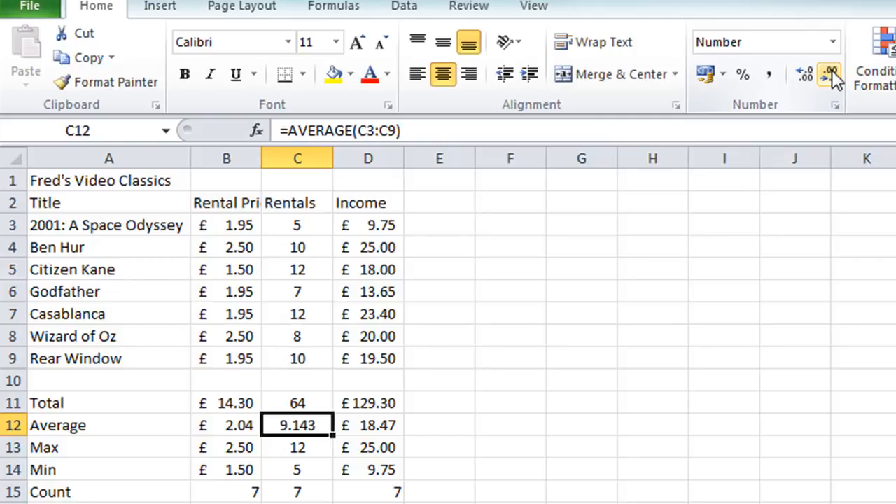
click(832, 73)
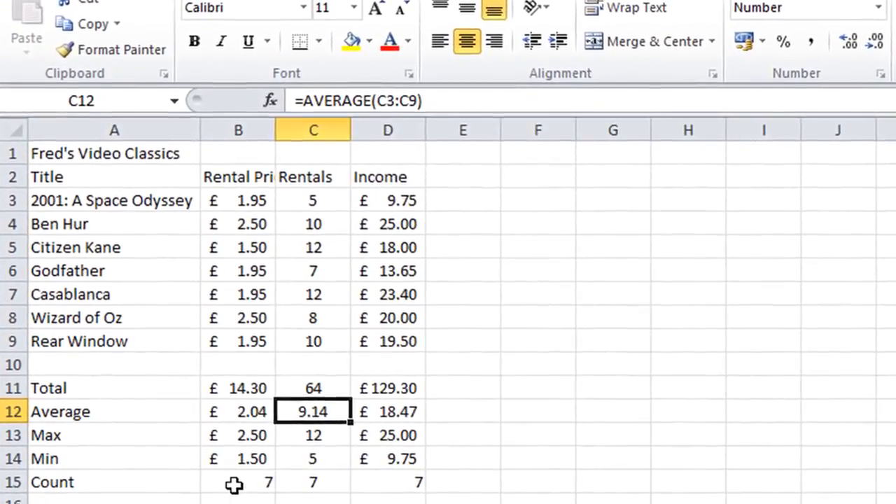
Copy the C15 Count cell's format onto B15 and D15, then save the workbook.
click(321, 484)
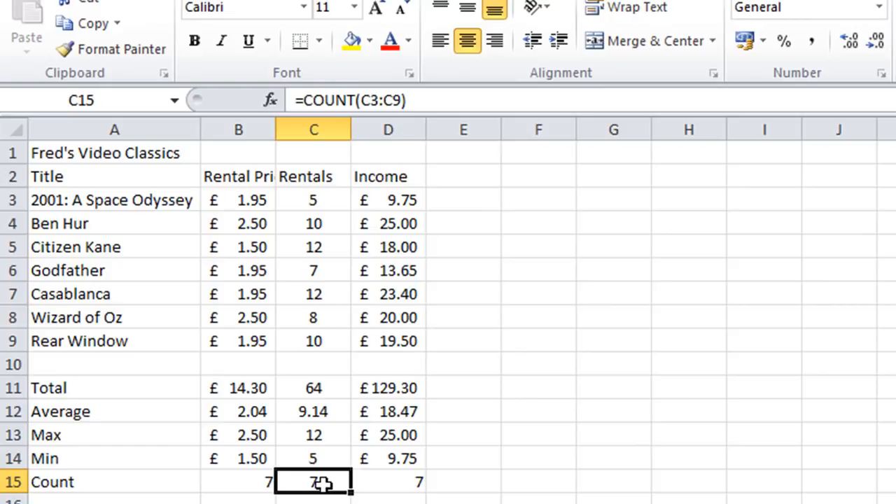
click(111, 38)
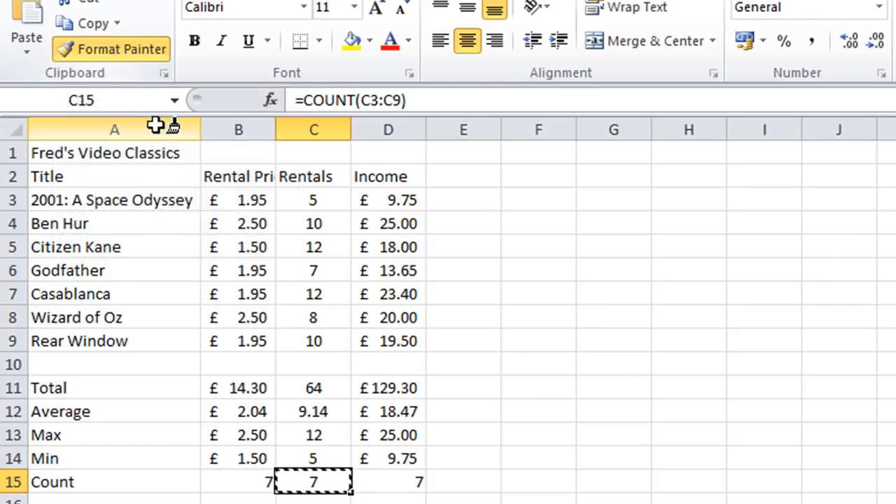
click(240, 487)
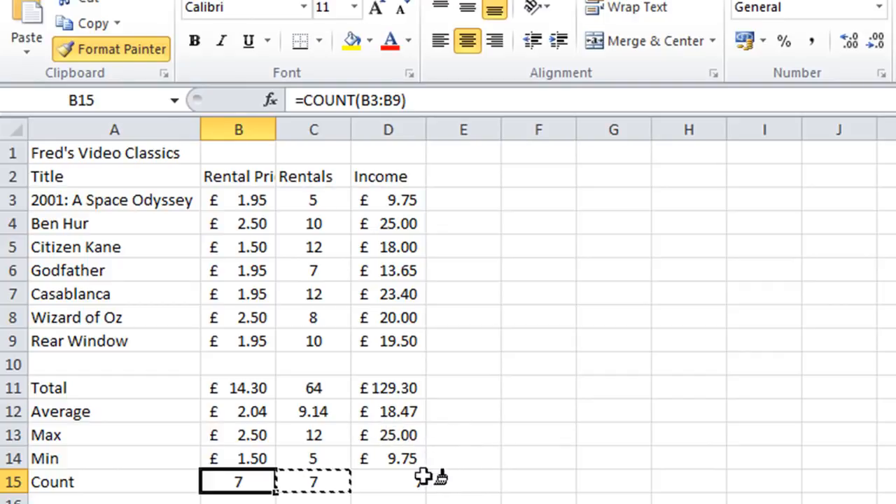
click(394, 483)
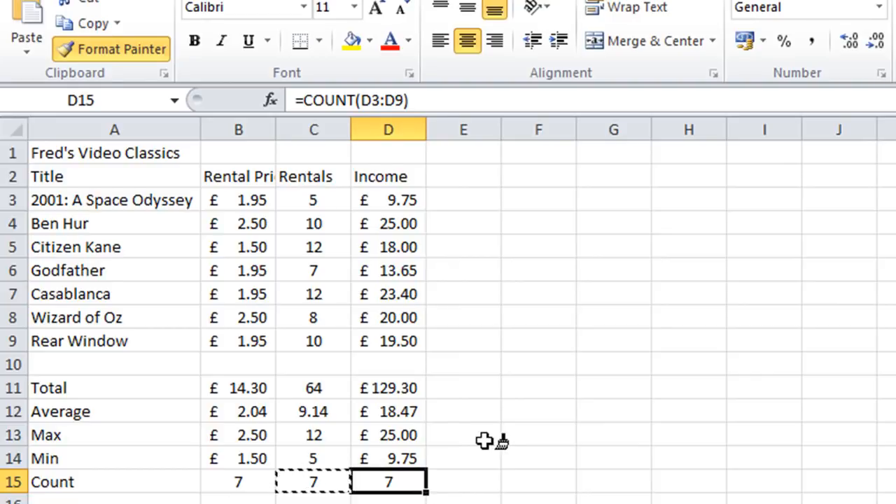
key(Escape)
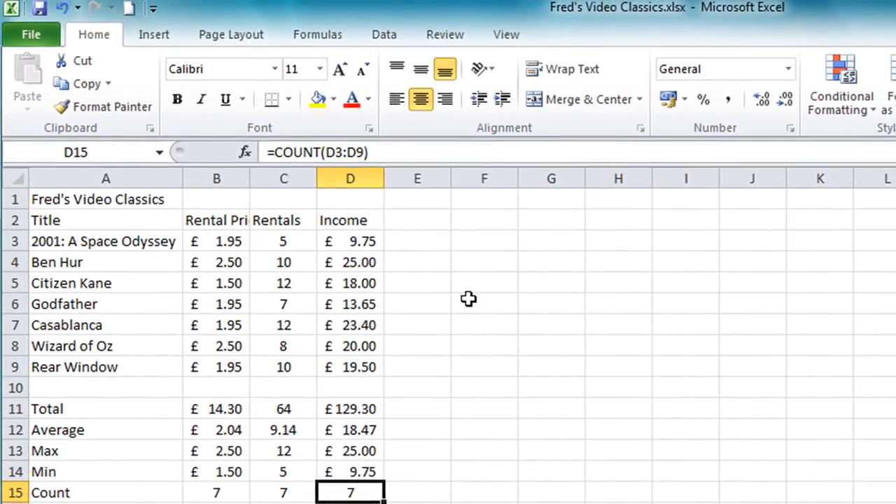
click(39, 8)
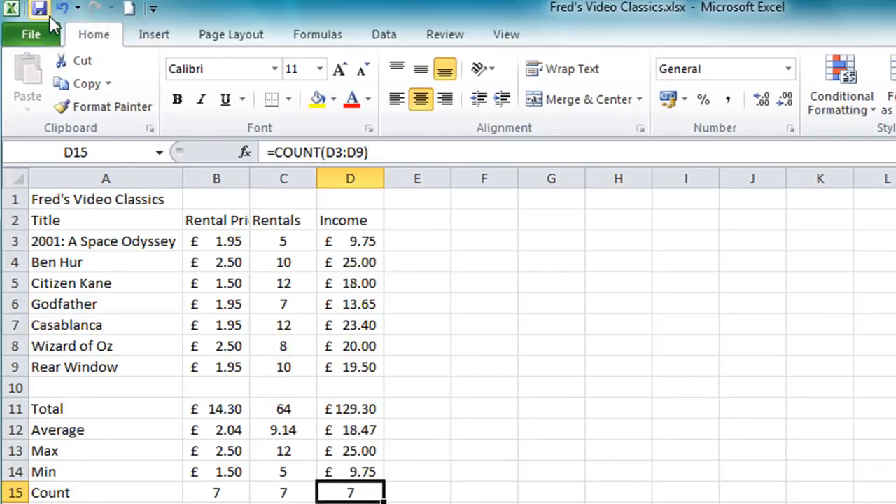